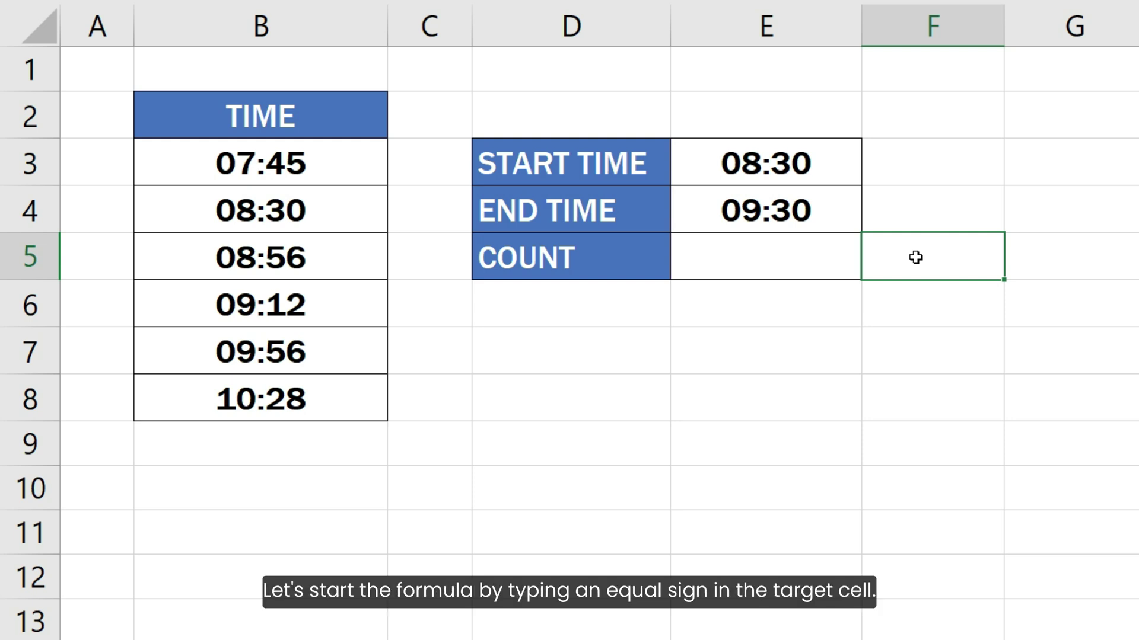
# Enter =COUNTIFS(B3:B8,">=8:30",B3:B8,"<=9:30") in E5, which returns 3
pyautogui.click(838, 259)
pyautogui.write('=')
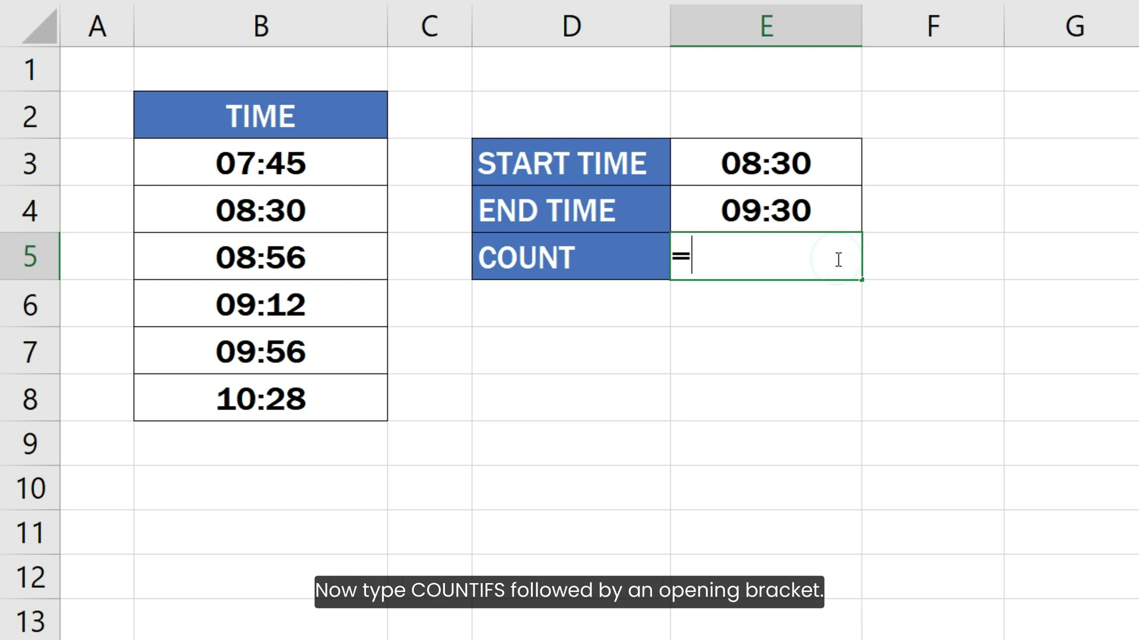
pyautogui.write('COUNTIFS')
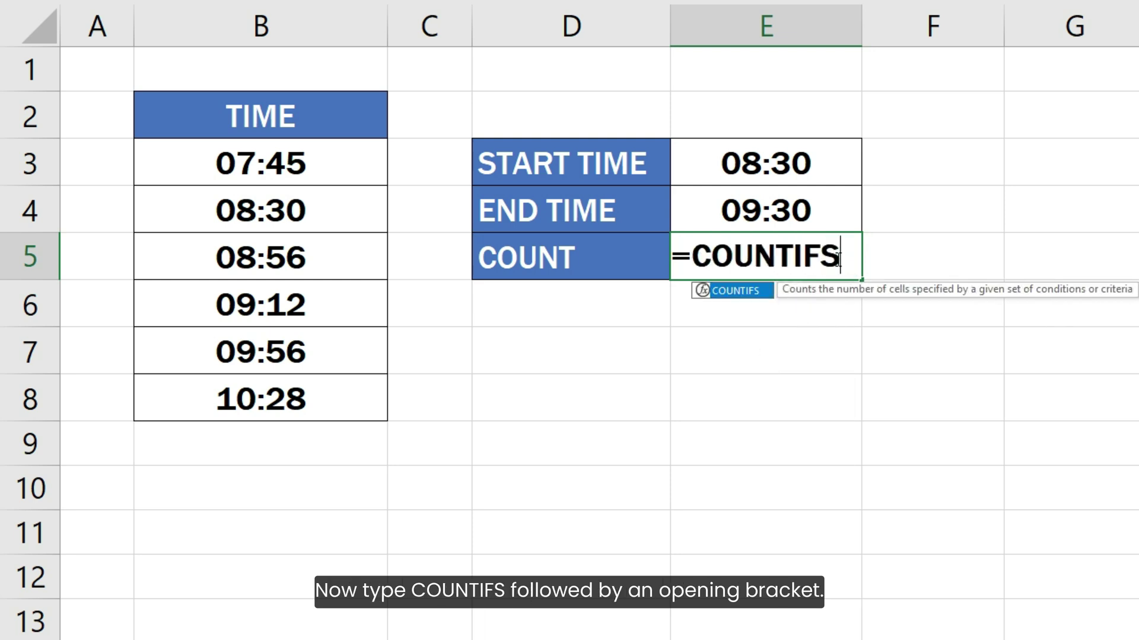
pyautogui.write('(')
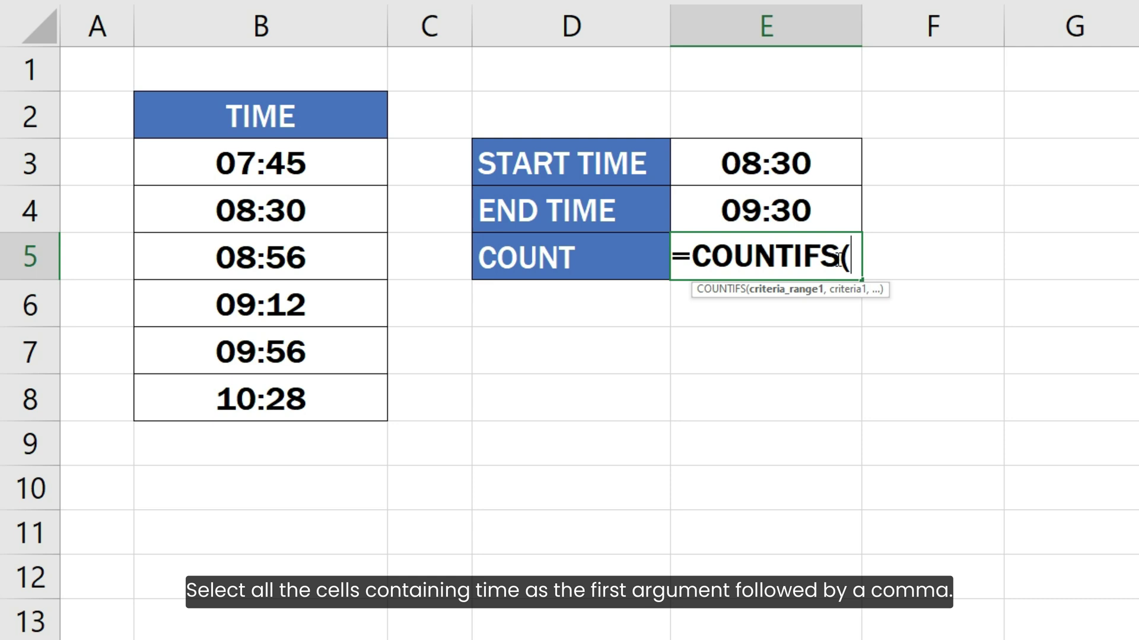
pyautogui.moveTo(363, 170); pyautogui.dragTo(337, 407)
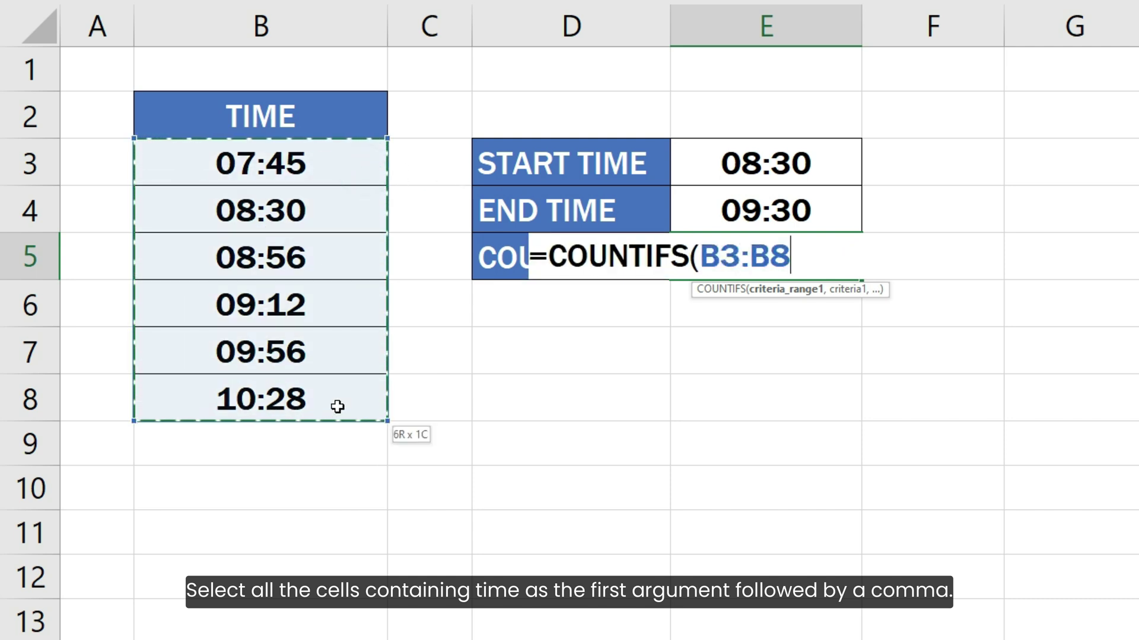
pyautogui.write(',')
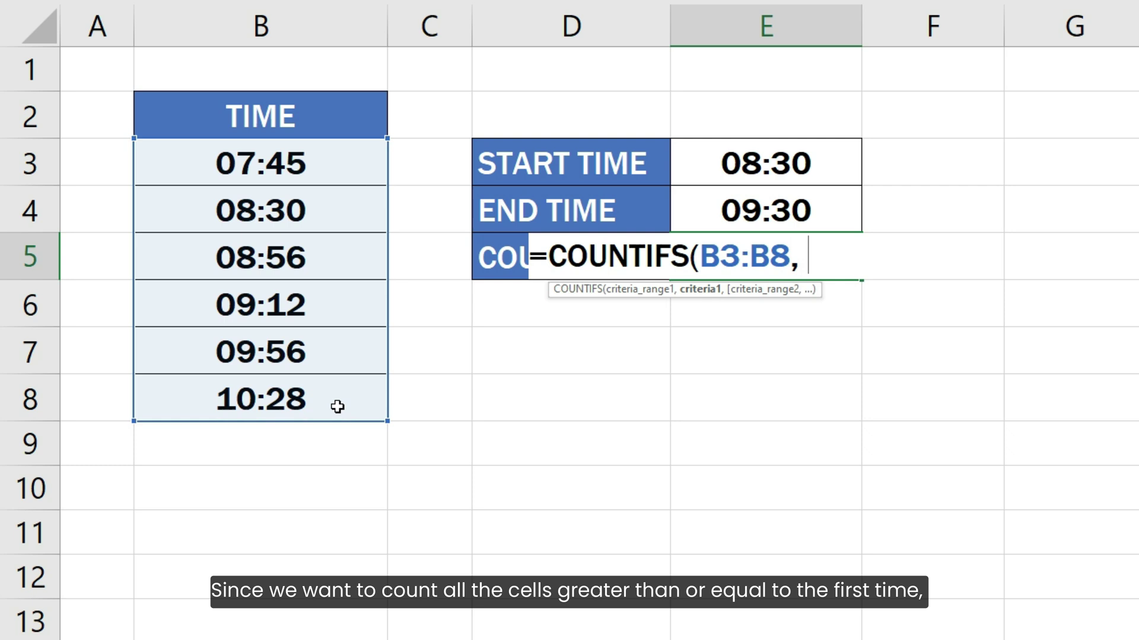
pyautogui.write('">')
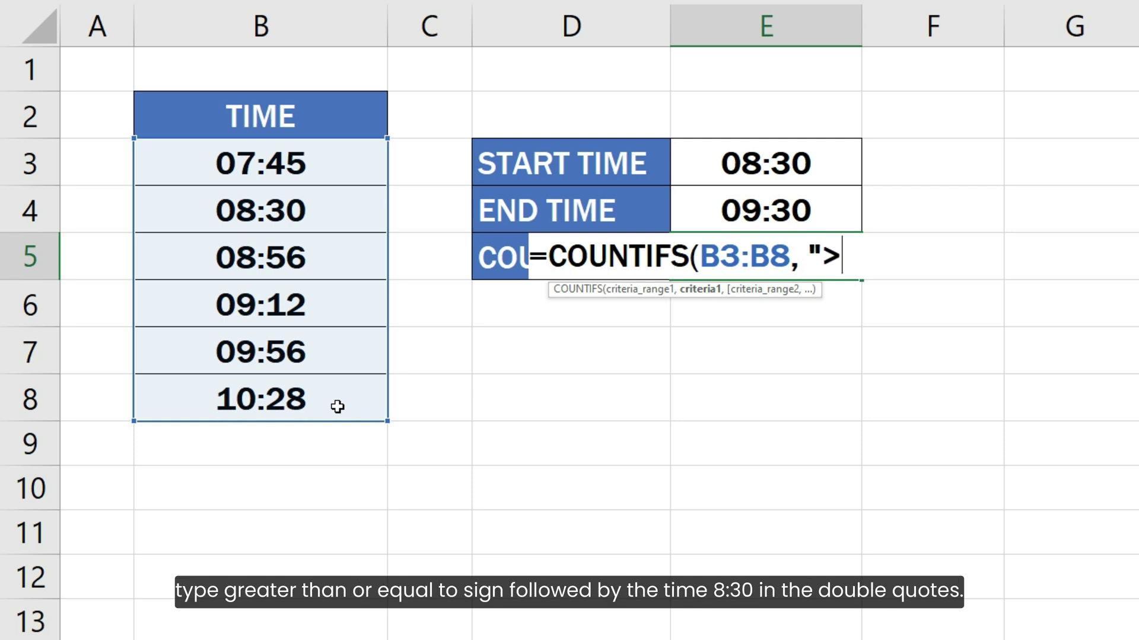
pyautogui.write('=')
pyautogui.write('8:')
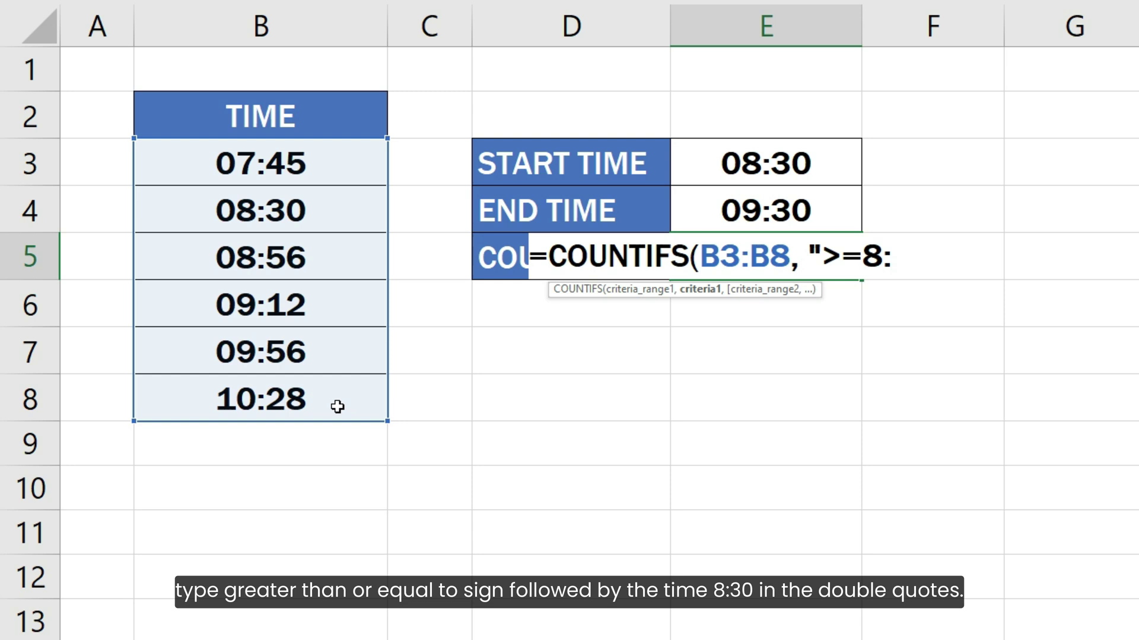
pyautogui.write('30"')
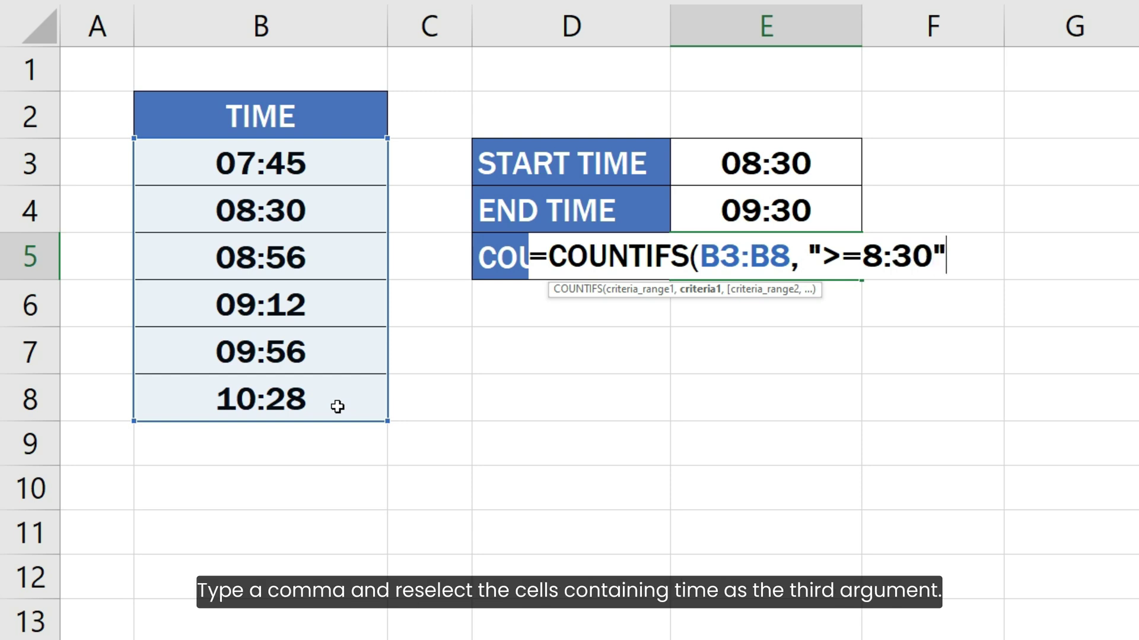
pyautogui.write(',')
pyautogui.moveTo(332, 160); pyautogui.dragTo(328, 399)
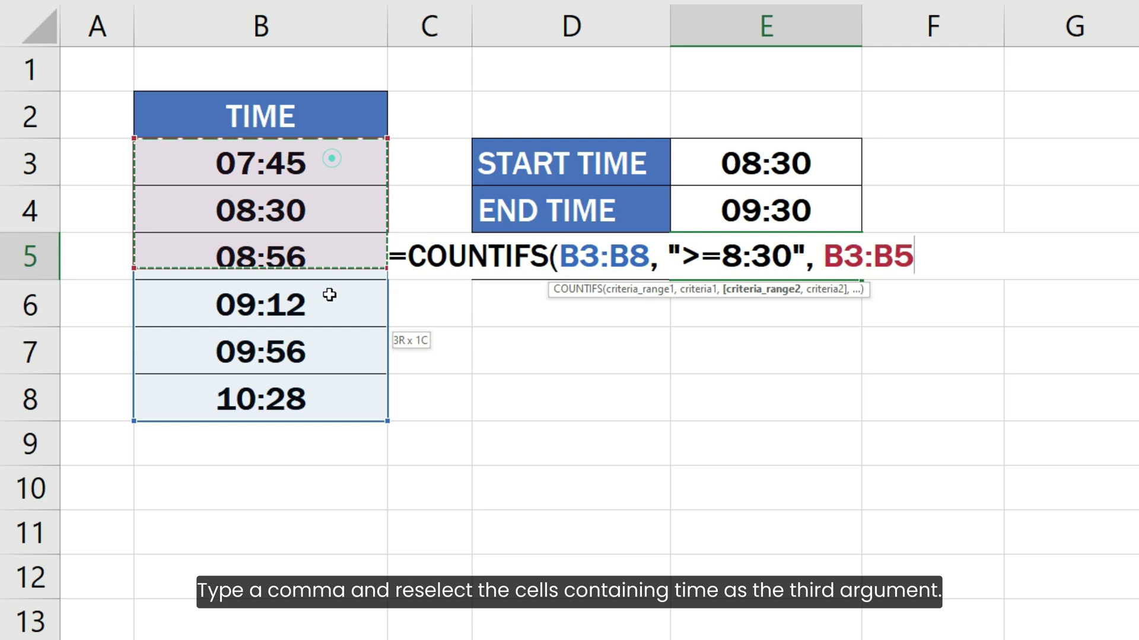
pyautogui.write(',')
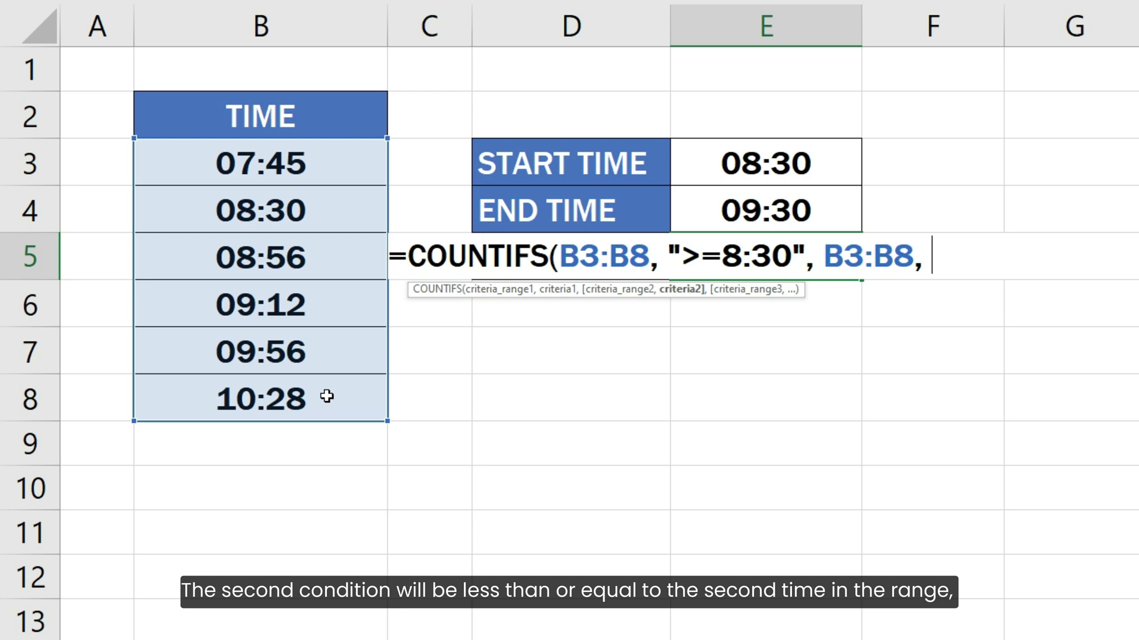
pyautogui.write(' "<=')
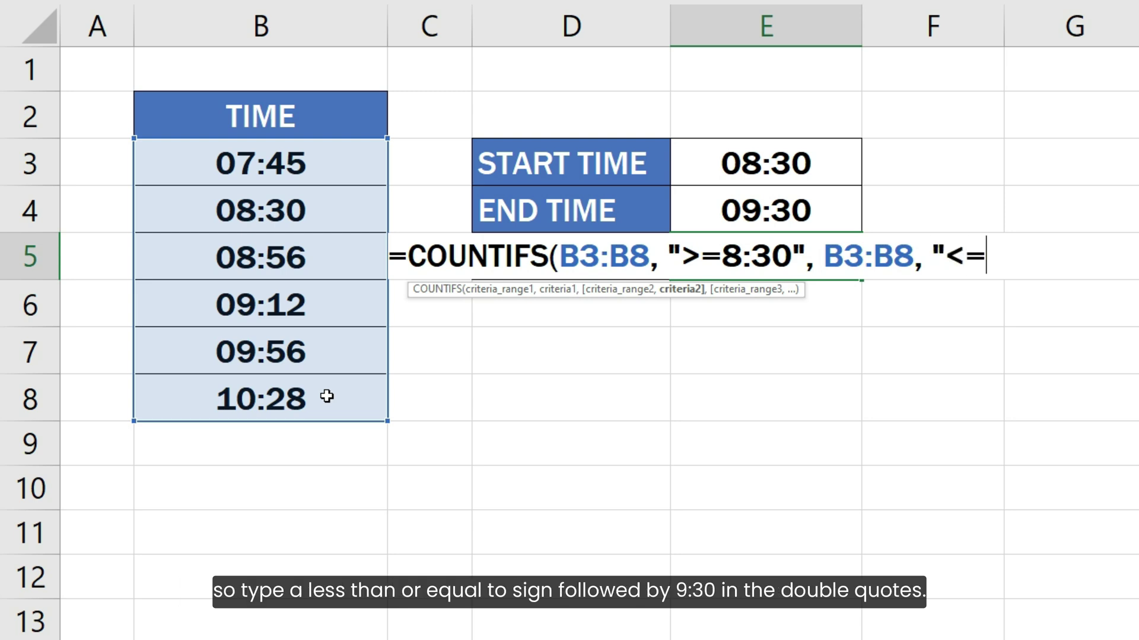
pyautogui.write('9:')
pyautogui.write('30"')
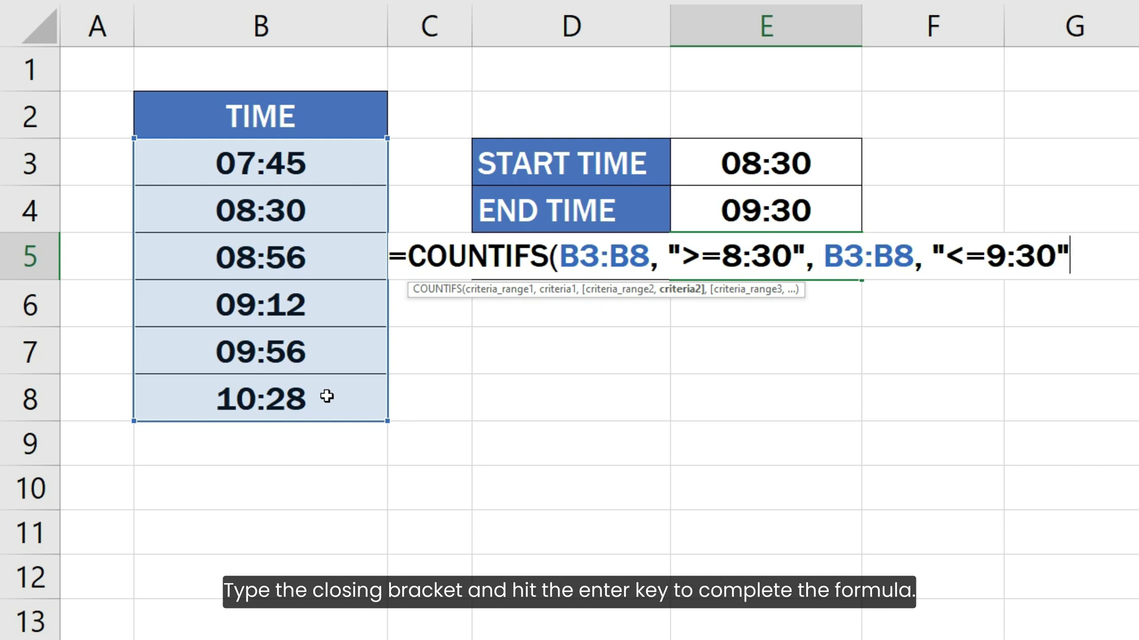
pyautogui.write(')')
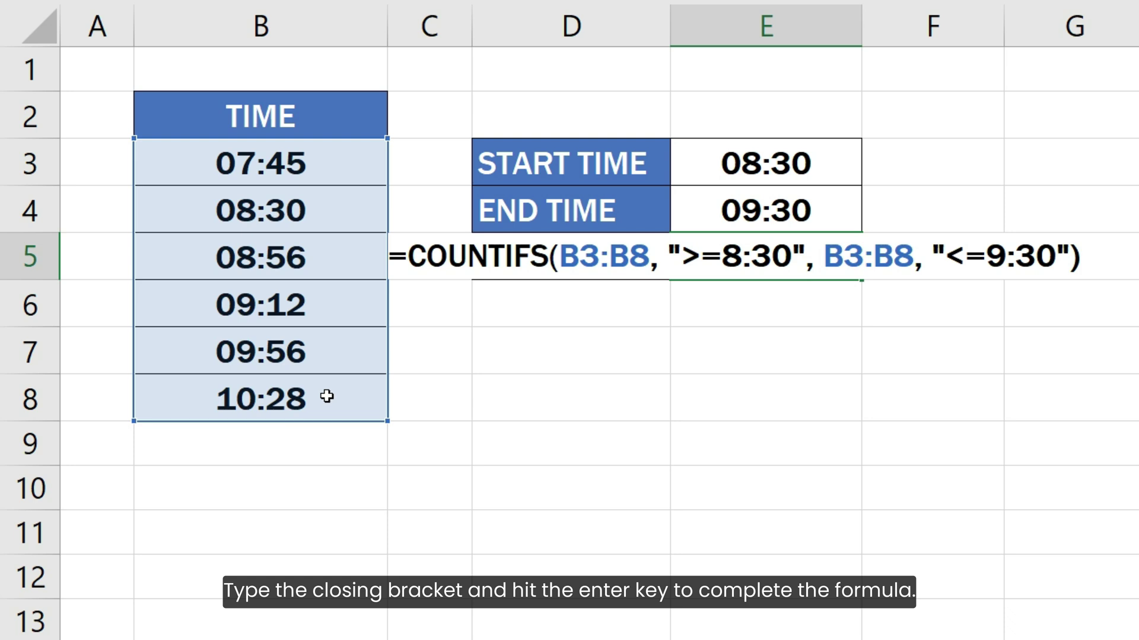
pyautogui.press('Return')
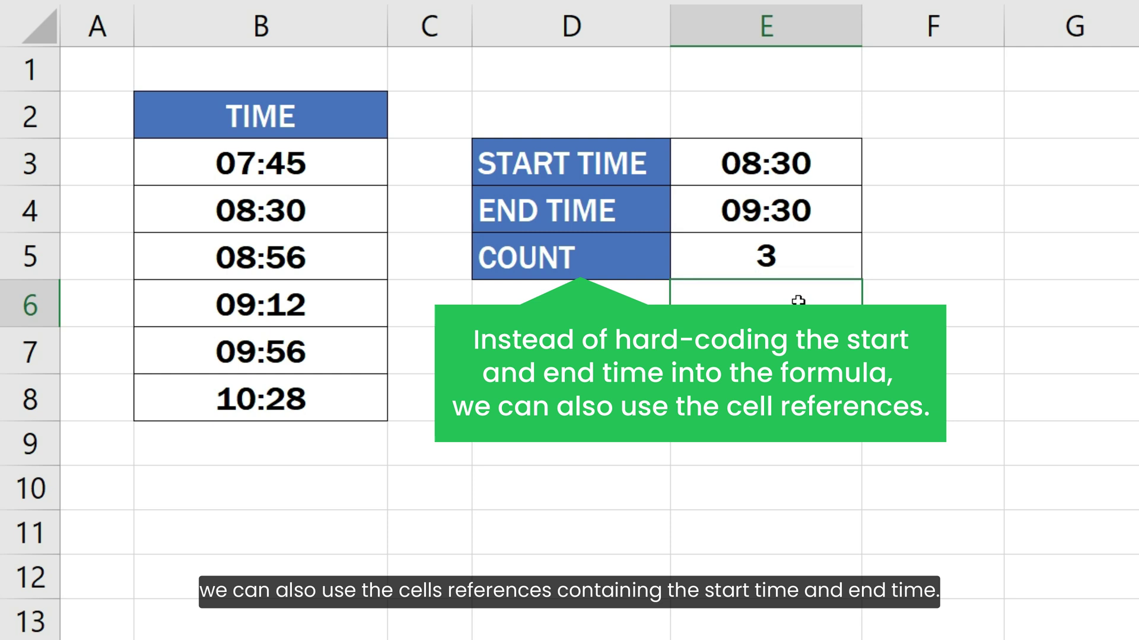
# In E5's formula, replace the fixed 8:30 in the first condition with a reference to E3
pyautogui.doubleClick(795, 254)
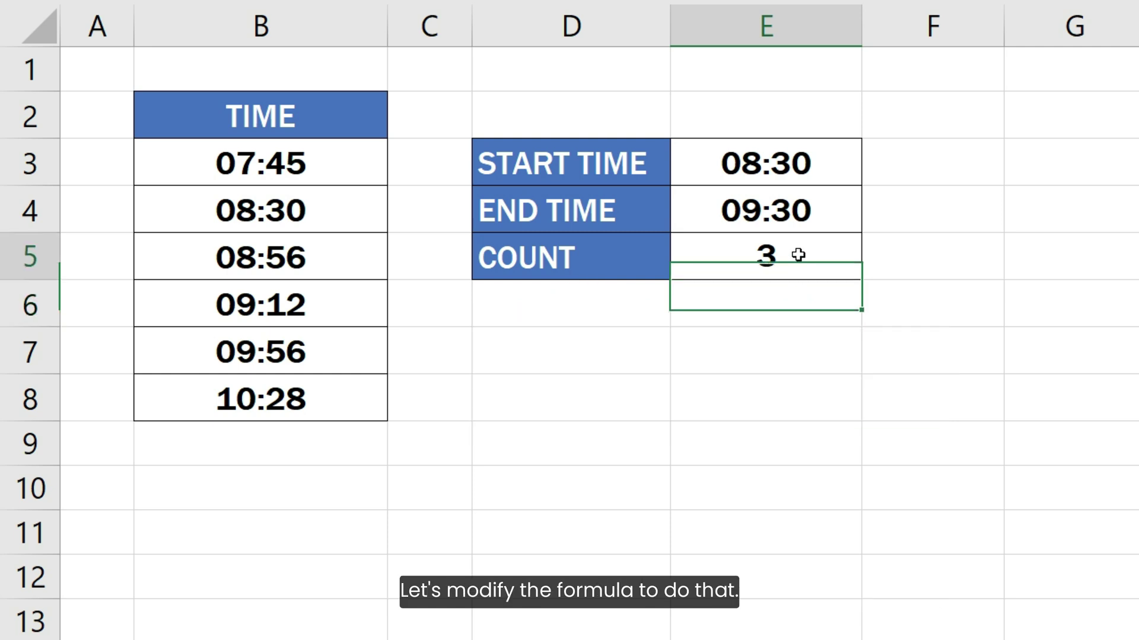
pyautogui.moveTo(730, 256); pyautogui.dragTo(799, 256)
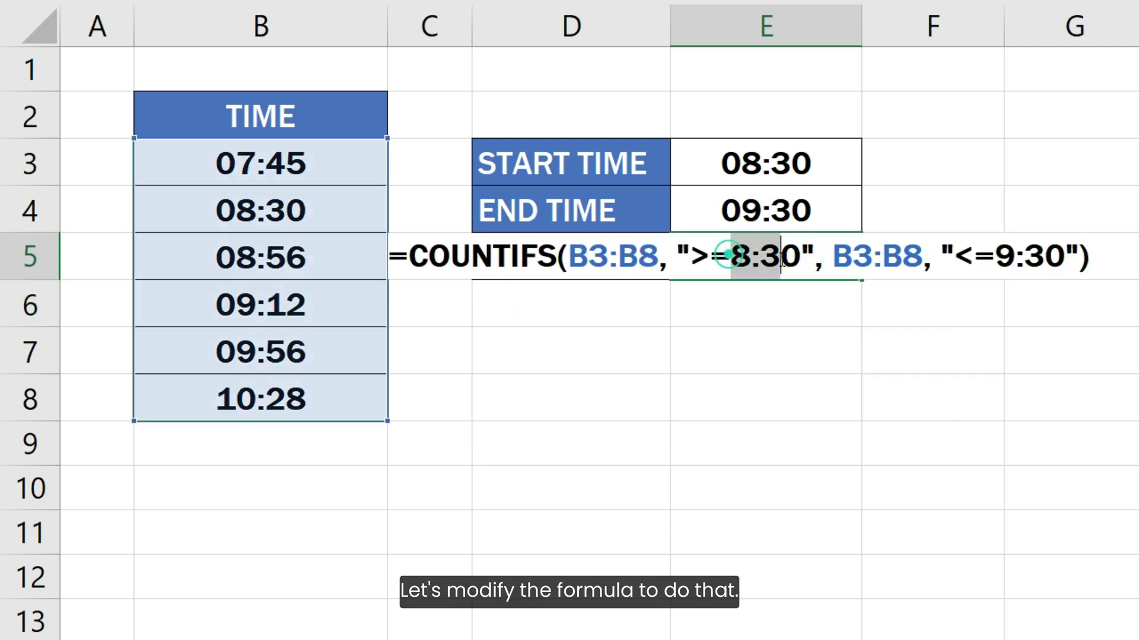
pyautogui.press('BackSpace')
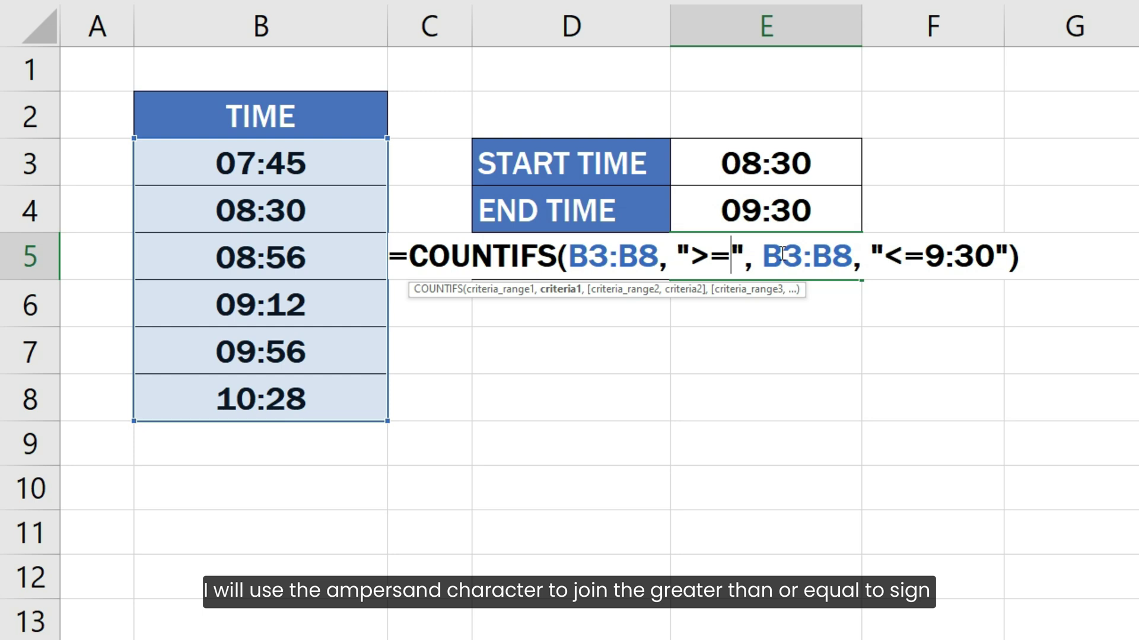
pyautogui.click(740, 256)
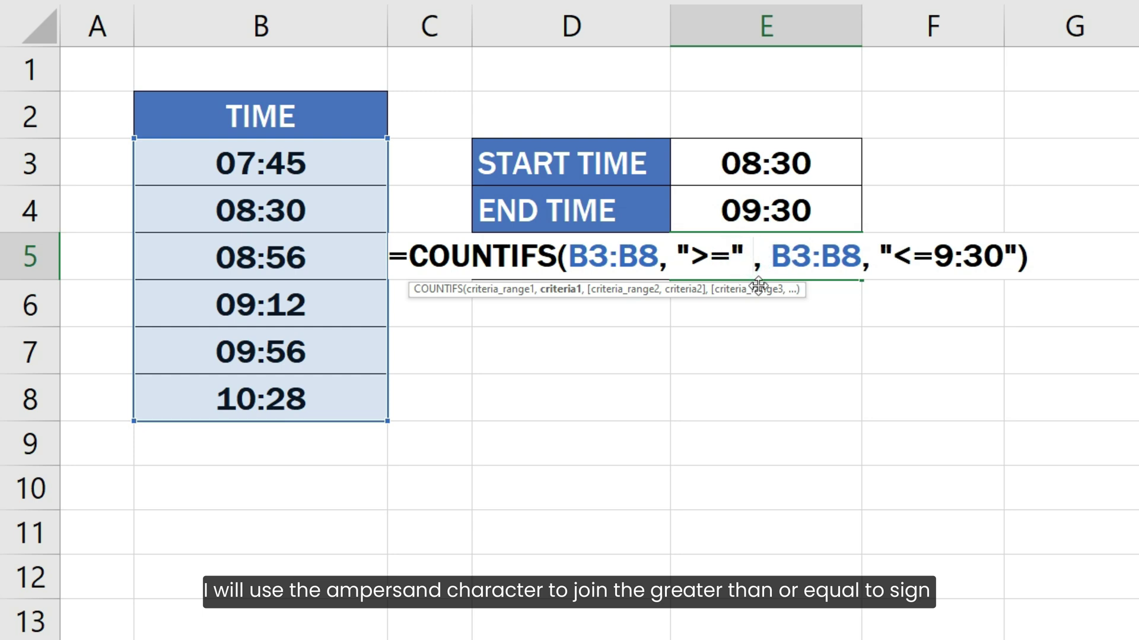
pyautogui.write('&')
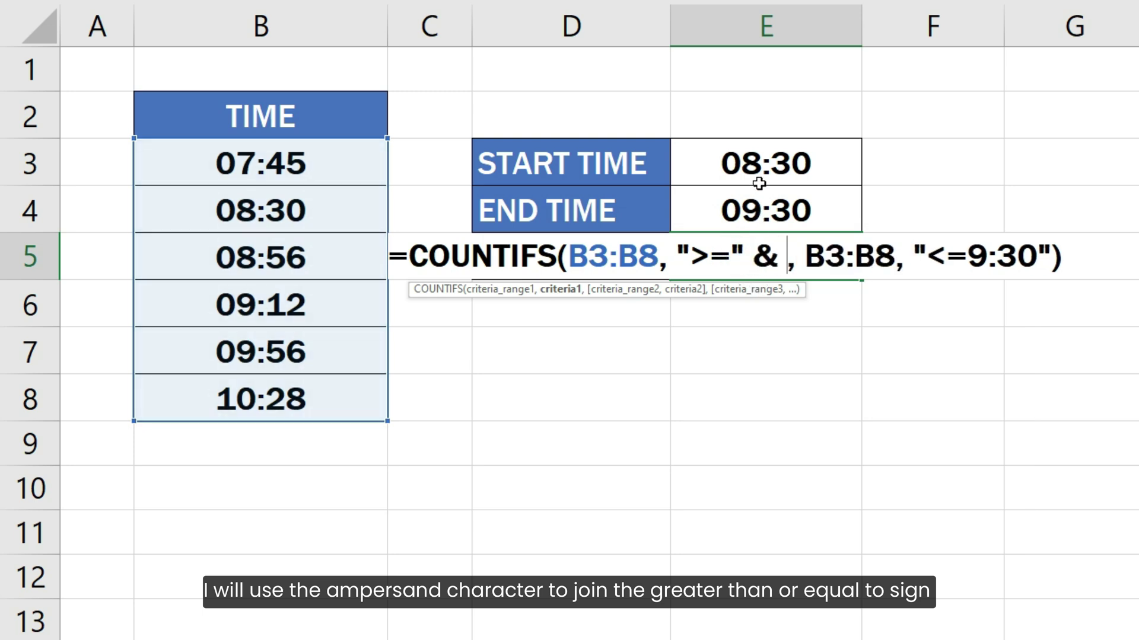
pyautogui.click(755, 172)
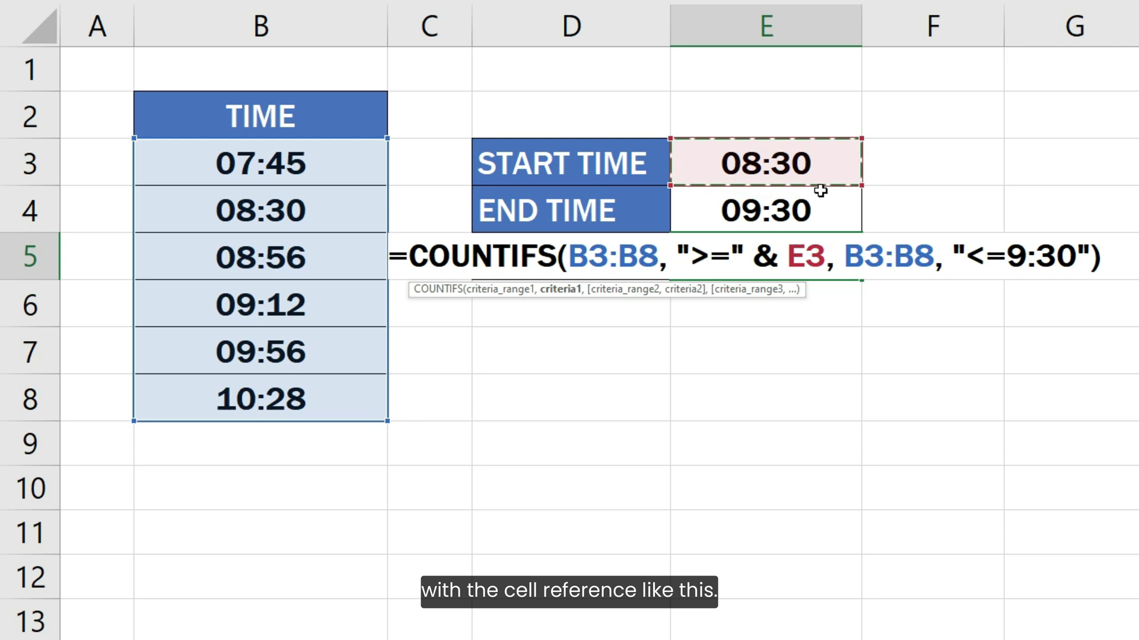
# Replace the fixed 9:30 in the second condition with a reference to E4 and confirm the formula
pyautogui.moveTo(1007, 254); pyautogui.dragTo(1059, 257)
pyautogui.press('Delete')
pyautogui.press('Delete')
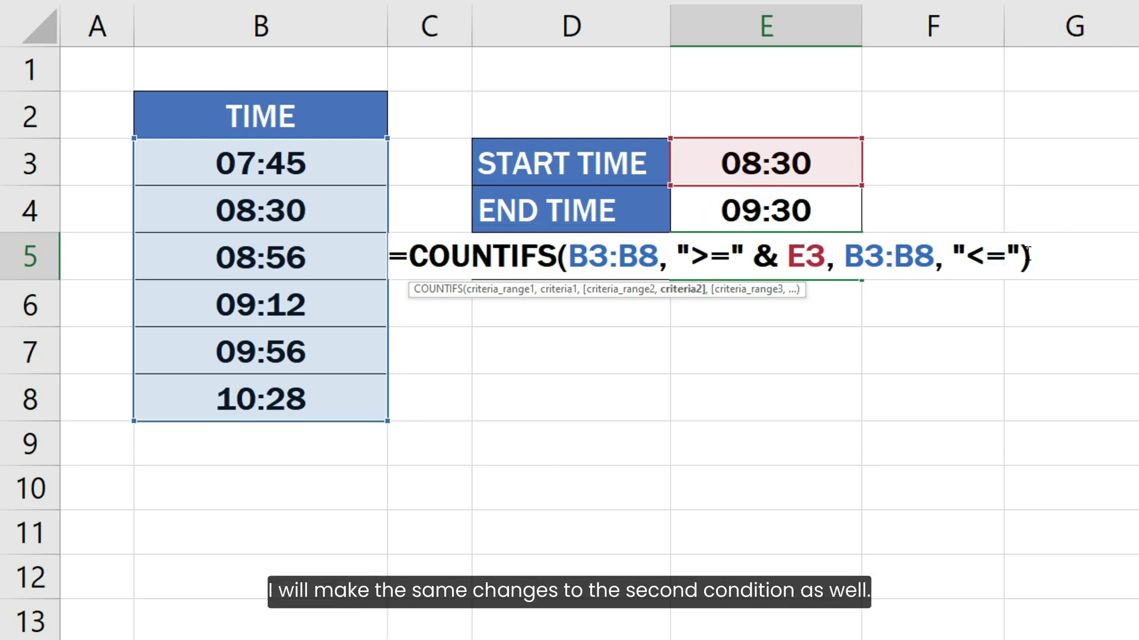
pyautogui.click(1020, 256)
pyautogui.write('&')
pyautogui.click(825, 218)
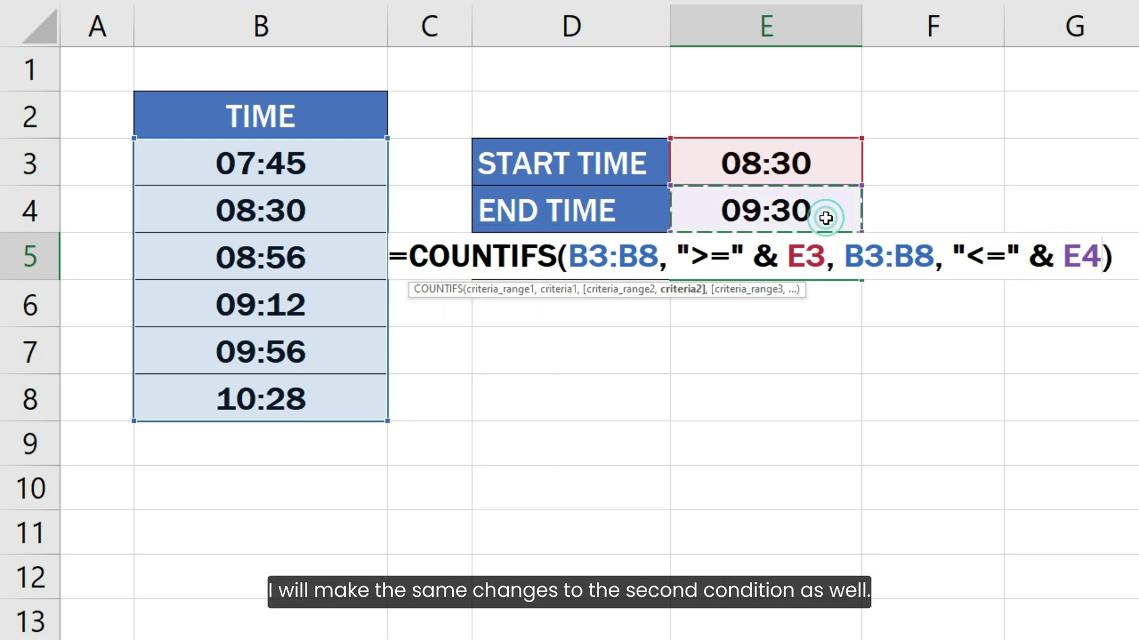
pyautogui.press('Return')
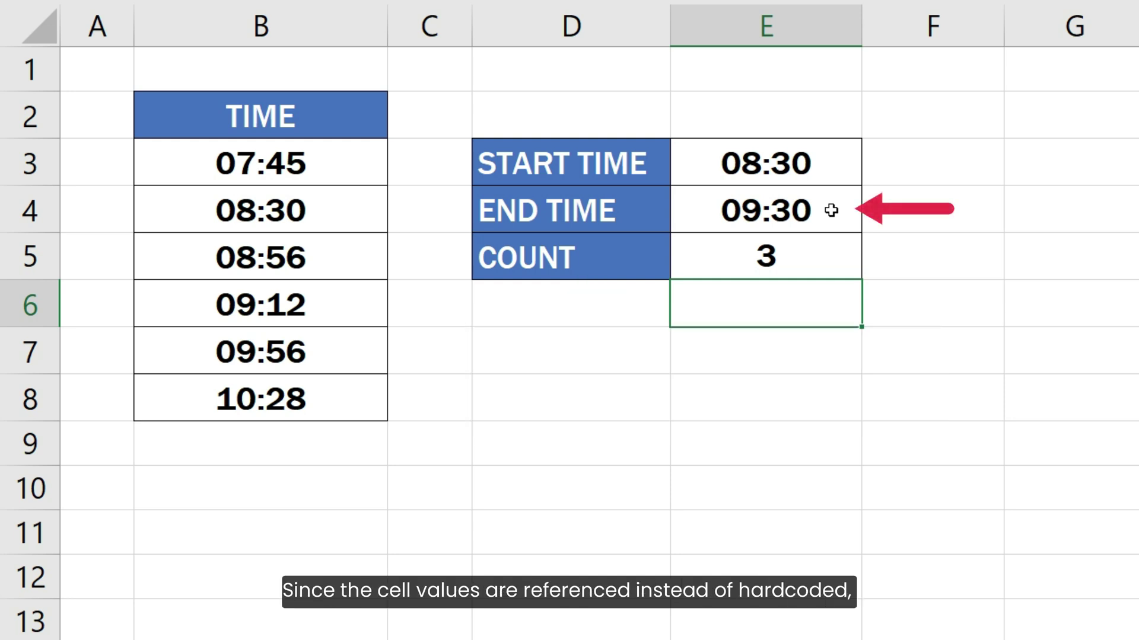
# Change the end time in E4 to 10:30, so E5 recalculates to 5
pyautogui.click(831, 211)
pyautogui.write('1')
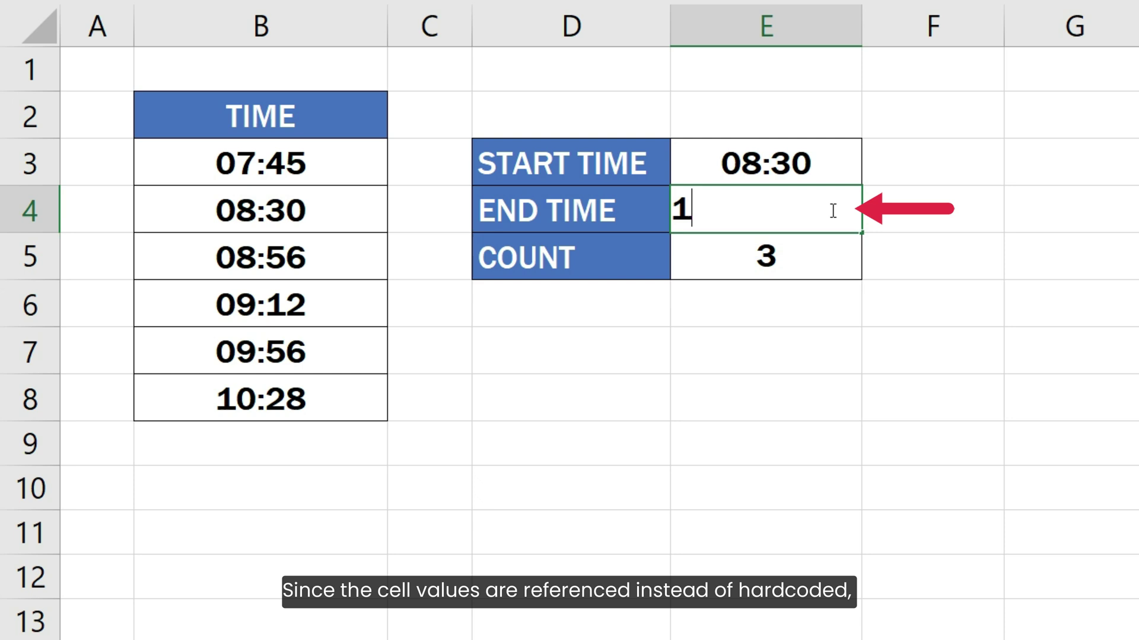
pyautogui.write('0:30')
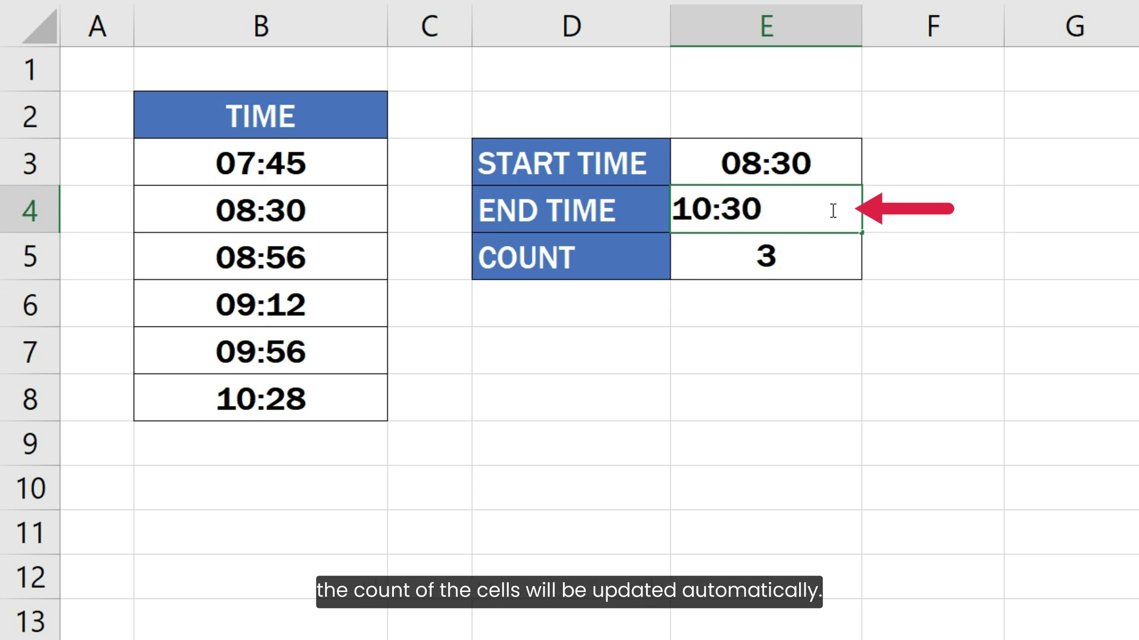
pyautogui.press('Return')
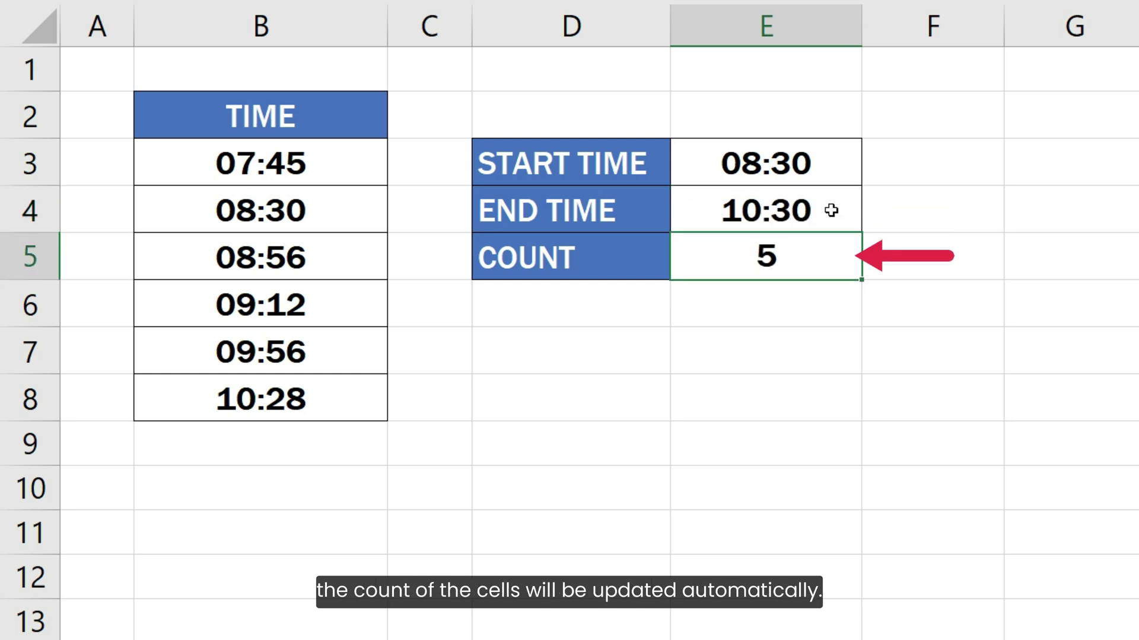